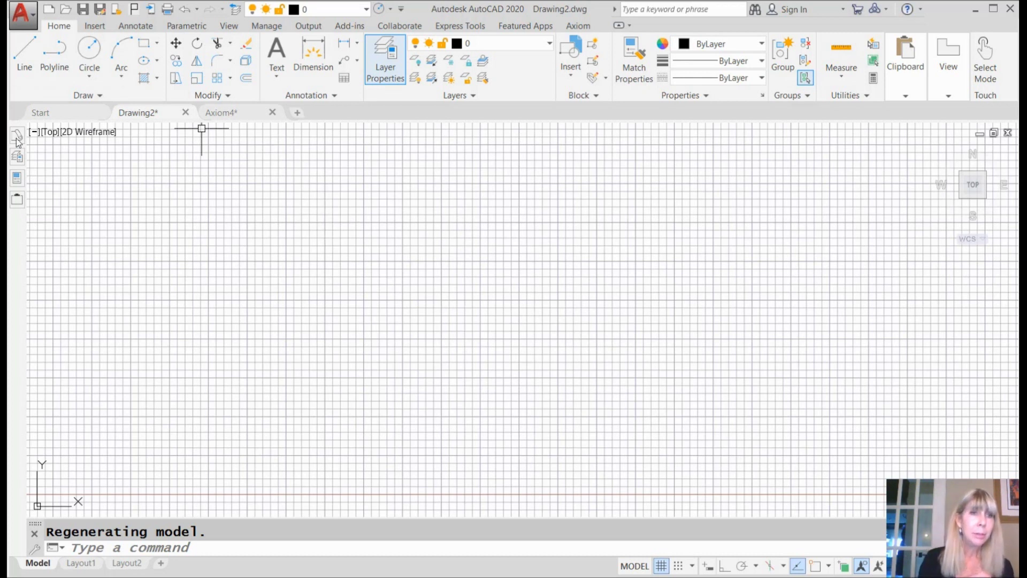
# Choose the 'new logo' image file to attach from the External References palette
pyautogui.click(17, 202)
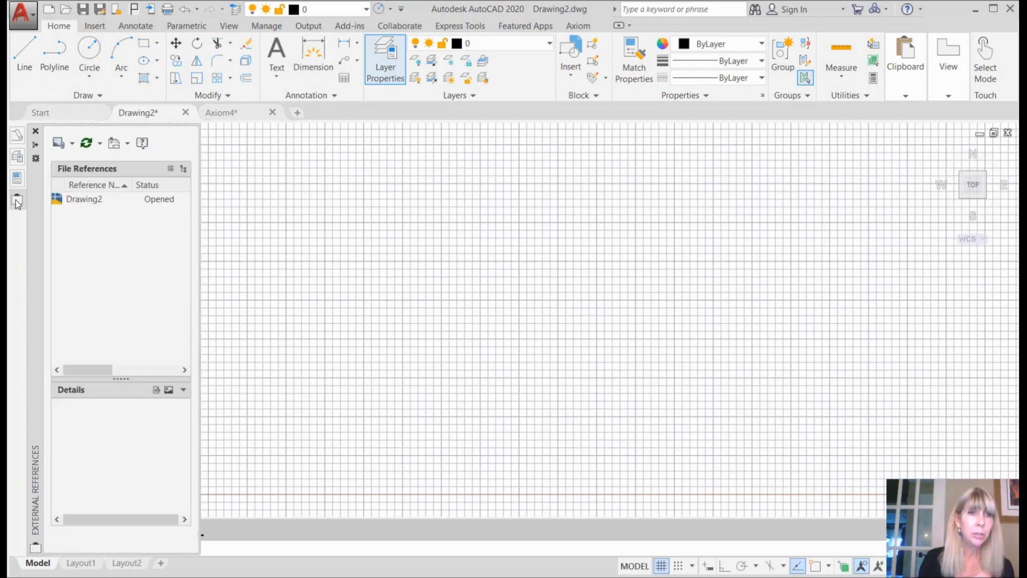
pyautogui.click(72, 144)
pyautogui.click(78, 175)
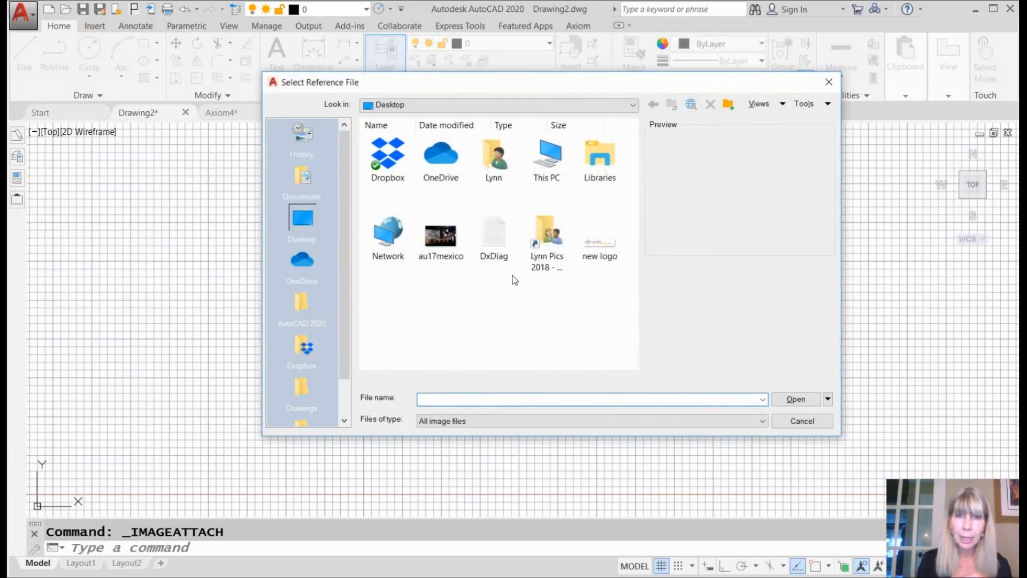
pyautogui.click(599, 241)
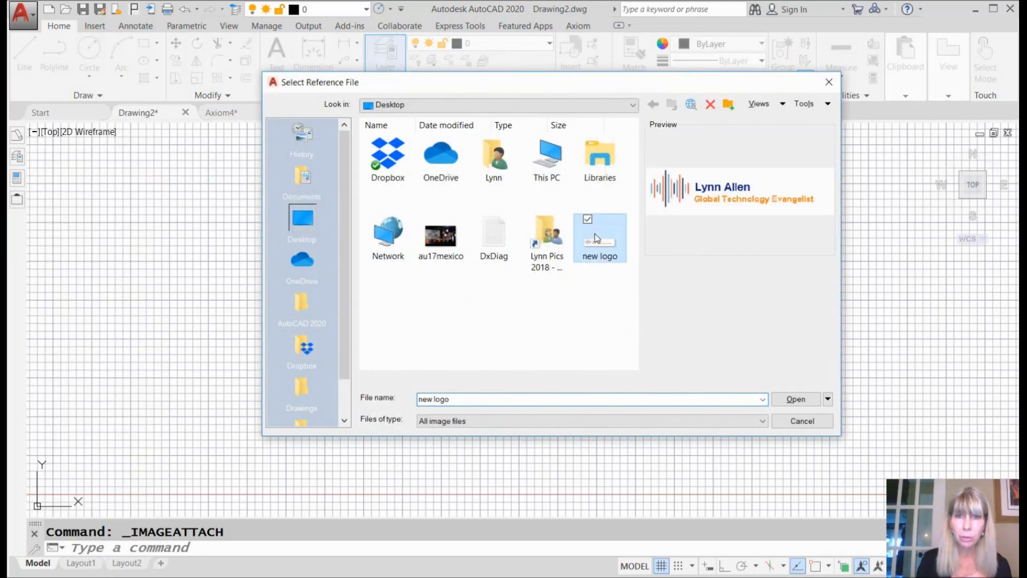
pyautogui.click(794, 399)
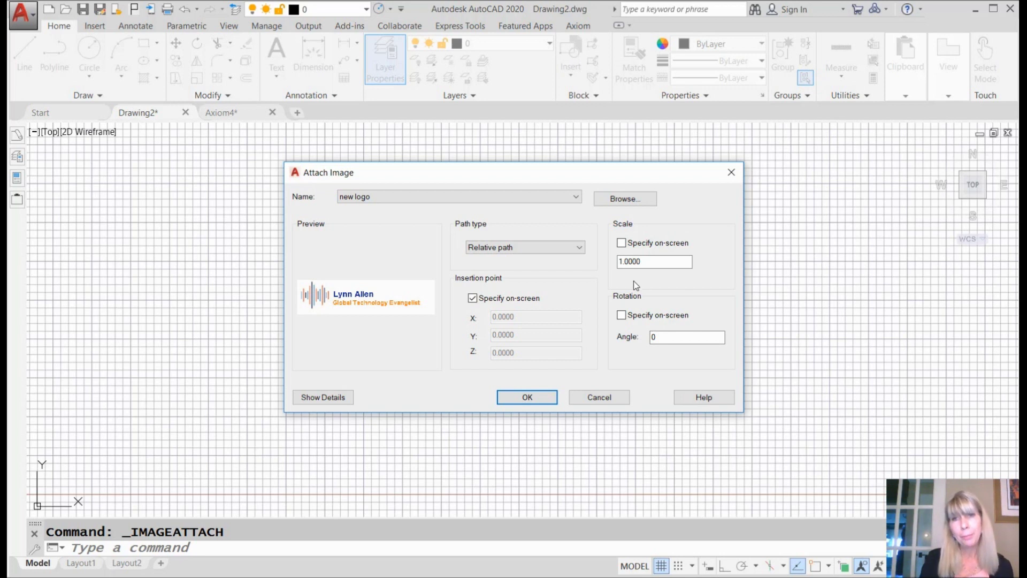
# Attach the logo at scale 1.75 with a 90° angle and place it in the drawing
pyautogui.moveTo(657, 262); pyautogui.dragTo(583, 266)
pyautogui.write('1.75')
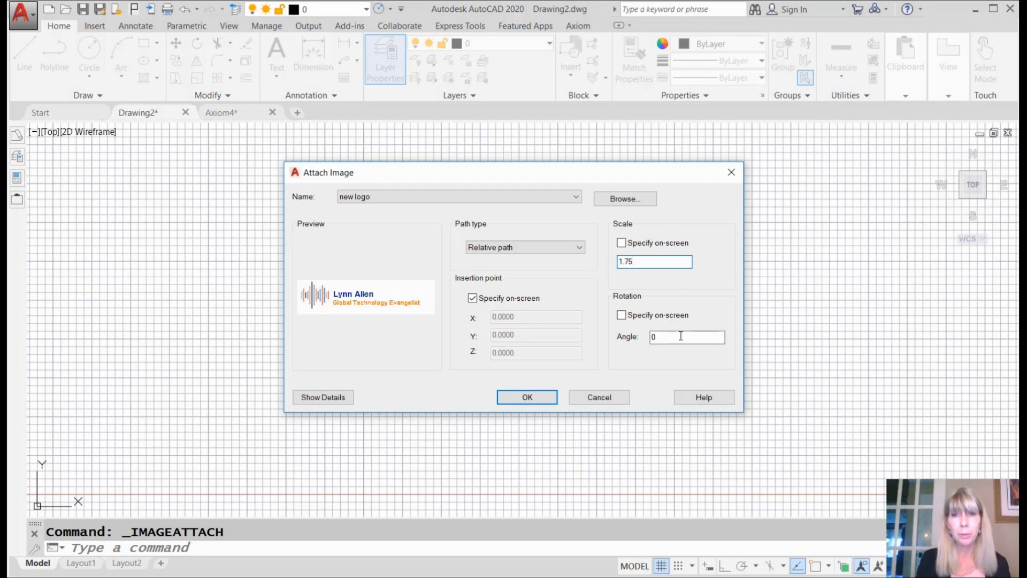
pyautogui.moveTo(720, 337); pyautogui.dragTo(647, 331)
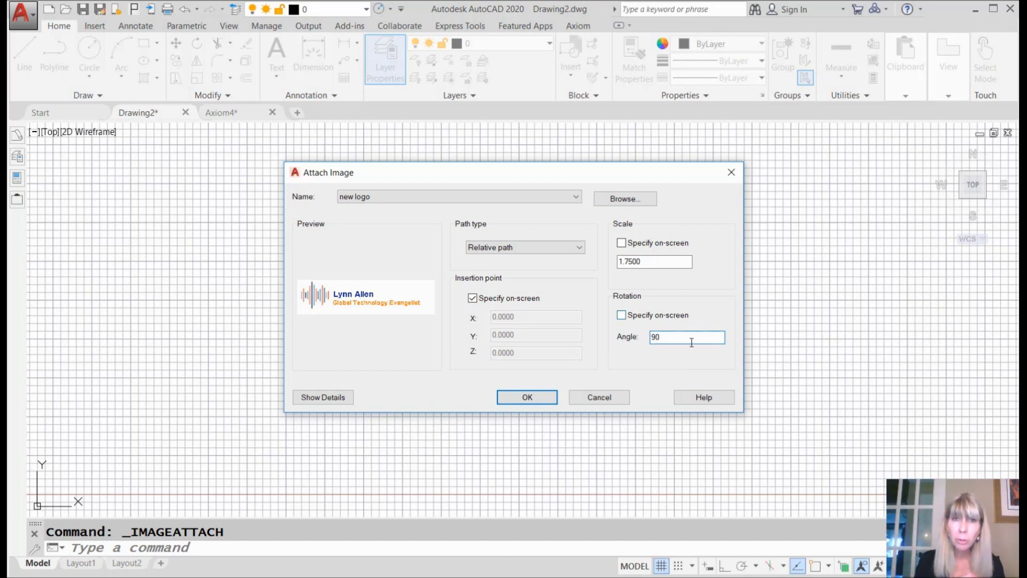
pyautogui.click(533, 399)
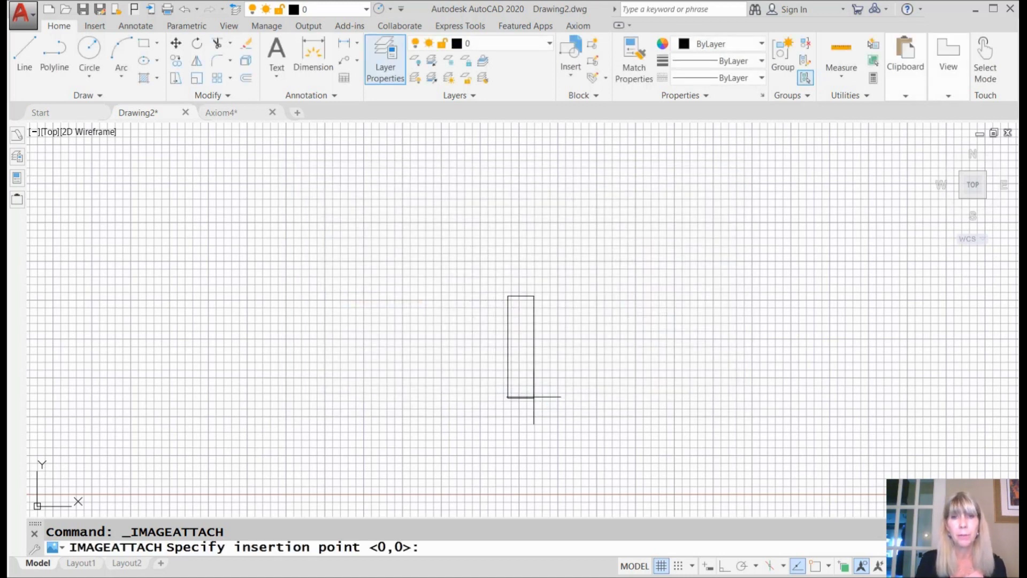
pyautogui.click(523, 312)
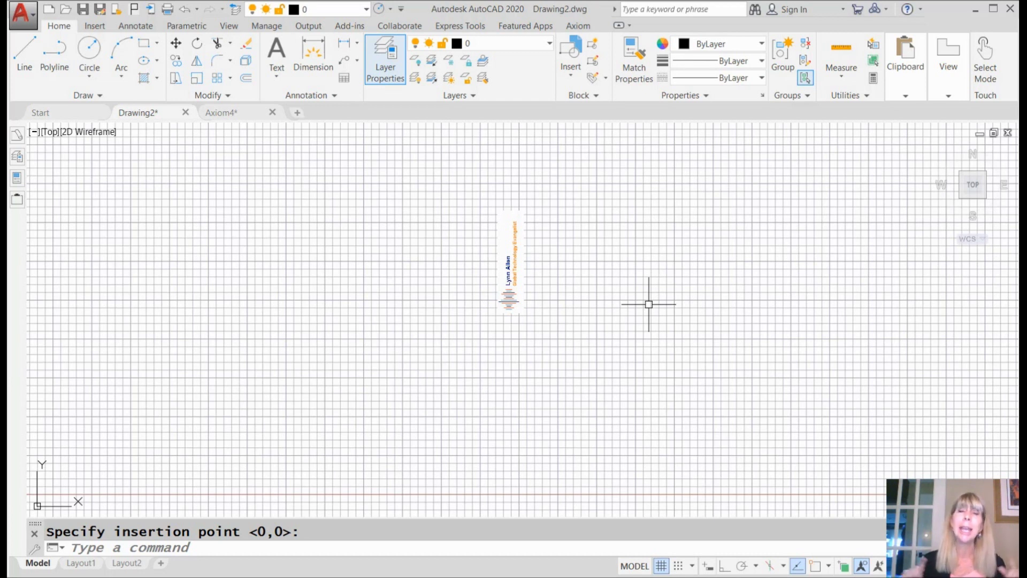
pyautogui.write('WBLOCK')
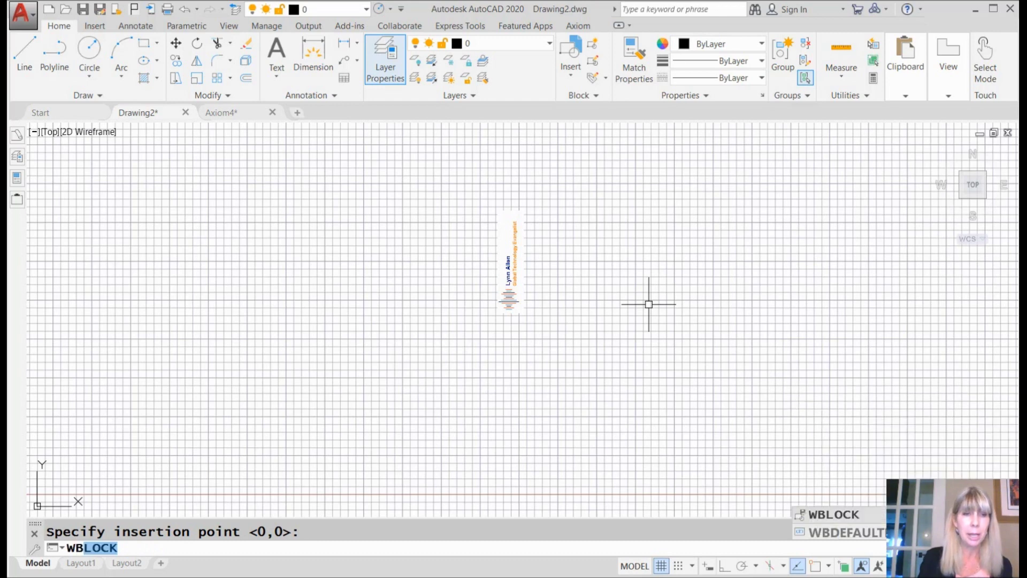
# Run WBLOCK with the base point snapped on the logo and the logo image window-selected
pyautogui.press('Return')
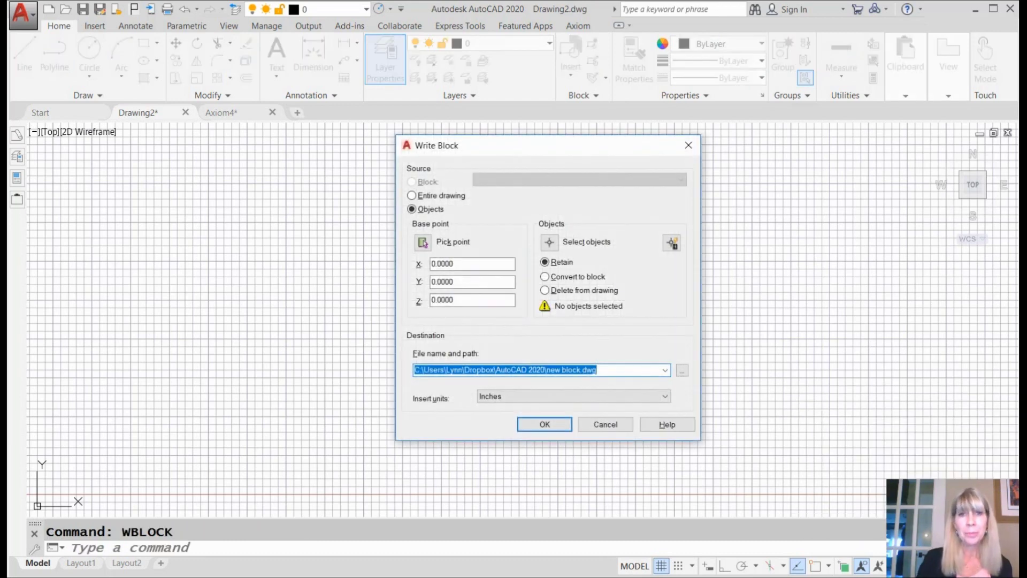
pyautogui.click(423, 243)
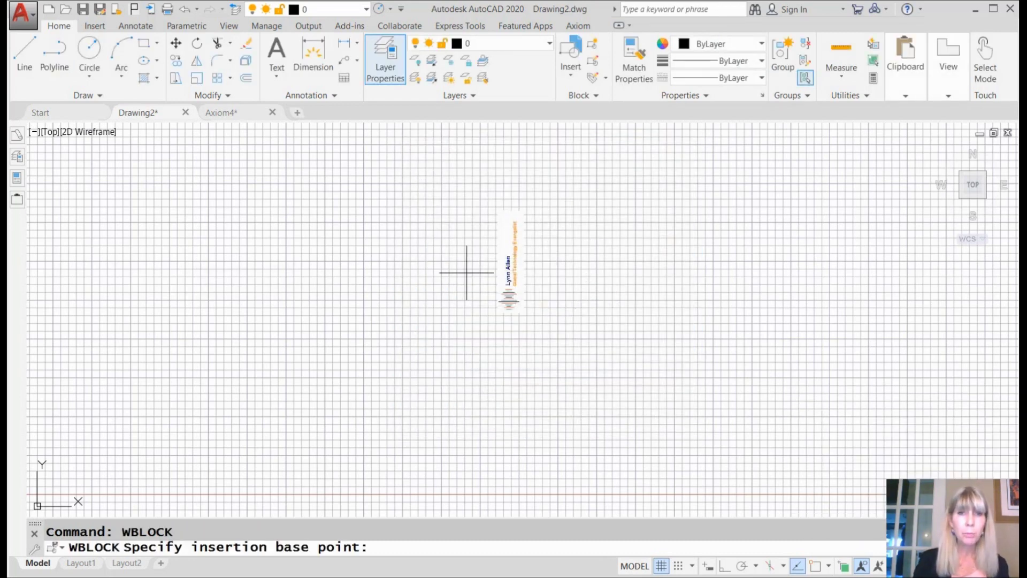
pyautogui.press('F3')
pyautogui.click(523, 313)
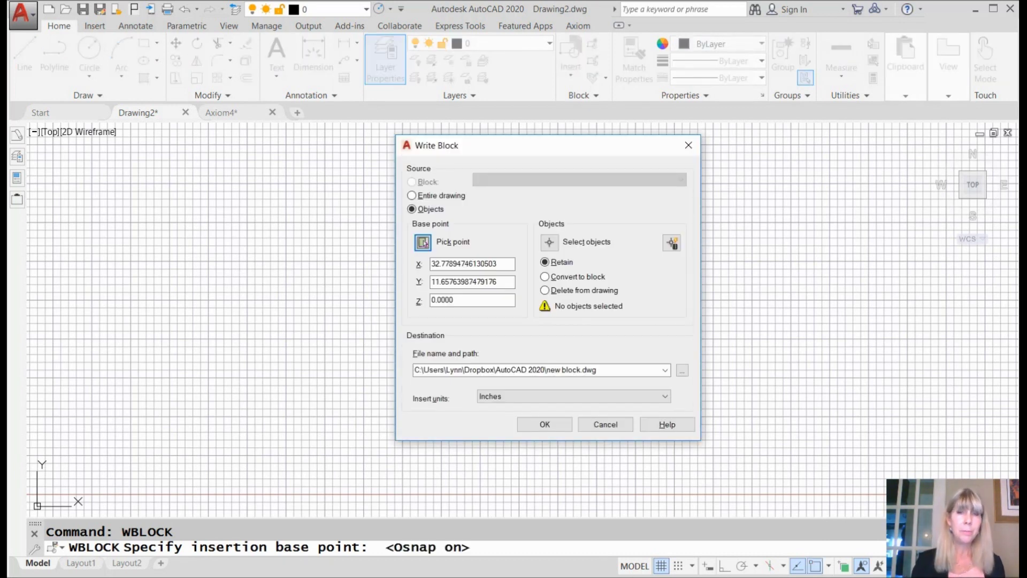
pyautogui.click(550, 242)
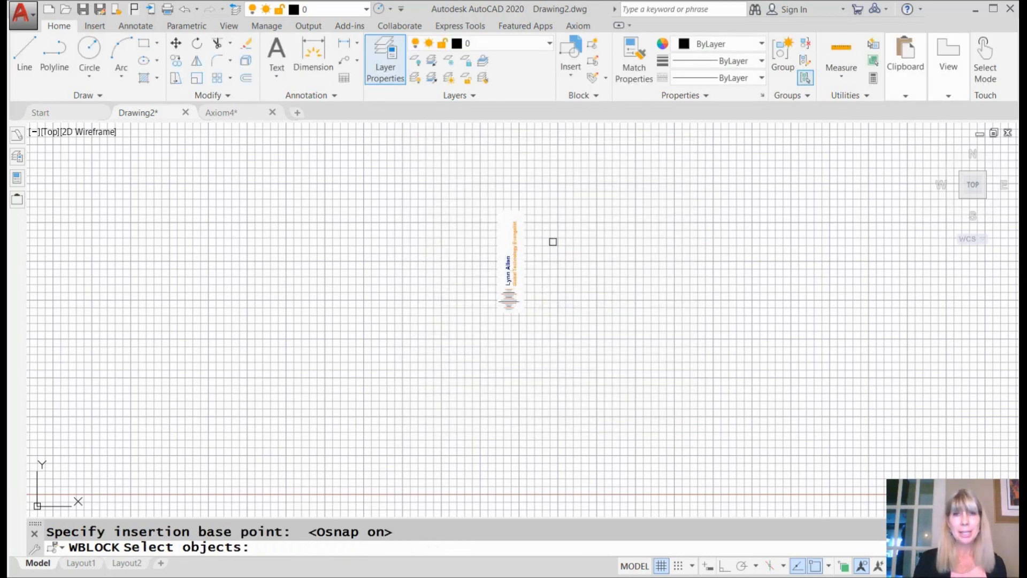
pyautogui.click(553, 187)
pyautogui.click(481, 329)
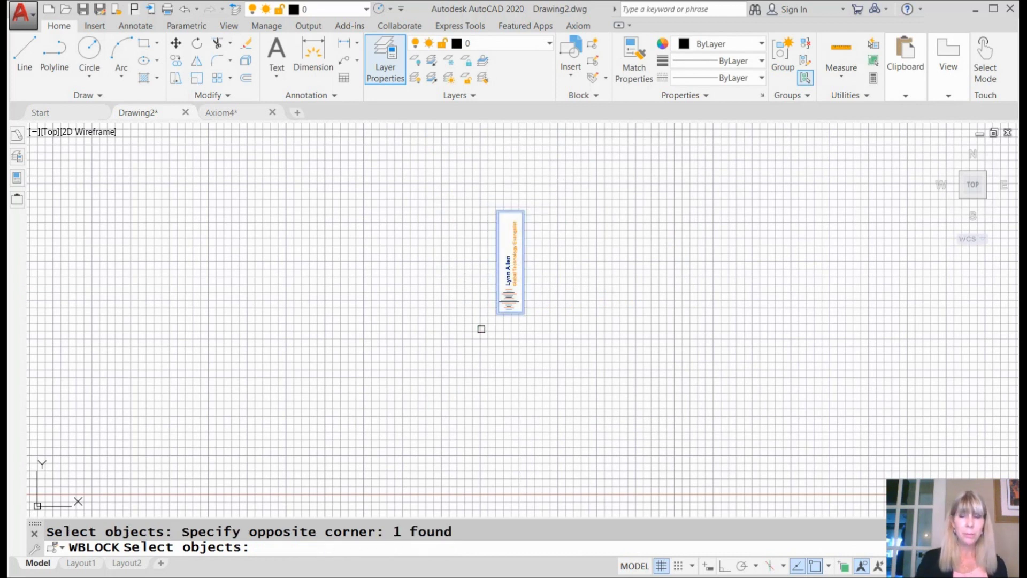
pyautogui.press('Return')
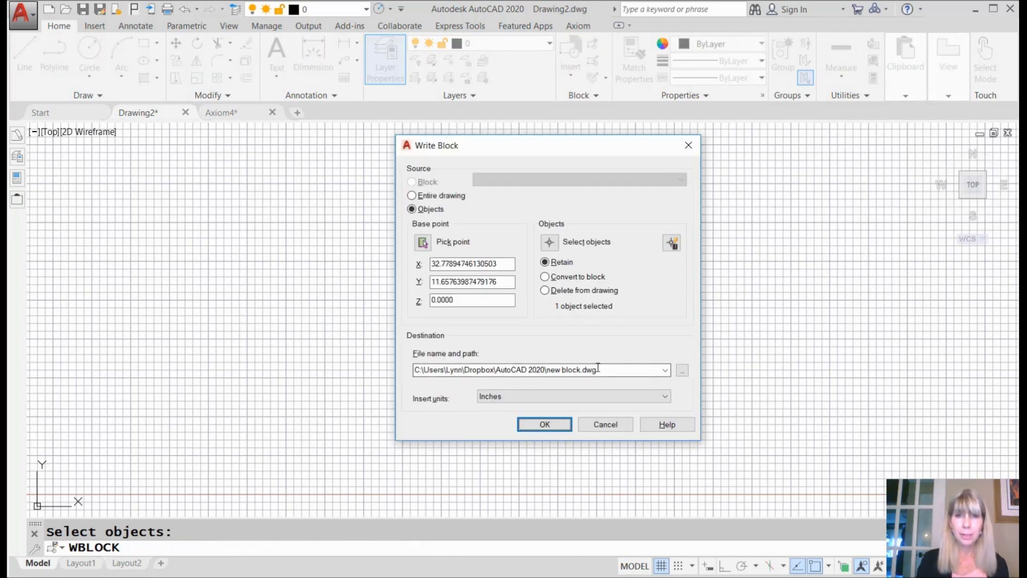
pyautogui.click(682, 371)
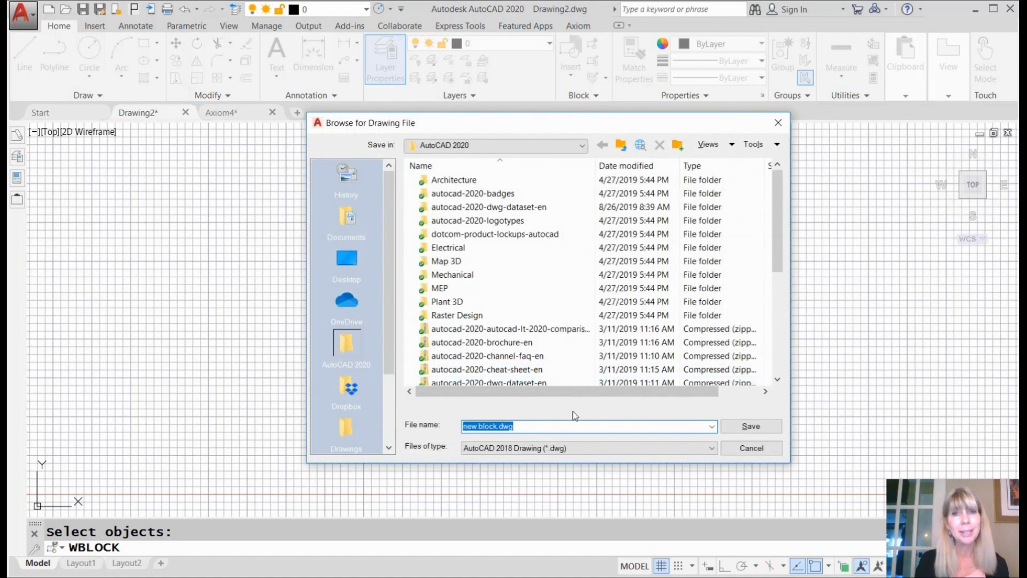
# Name the write-block file 'my logo90' in the AutoCAD 2020 folder and save
pyautogui.write('my logo')
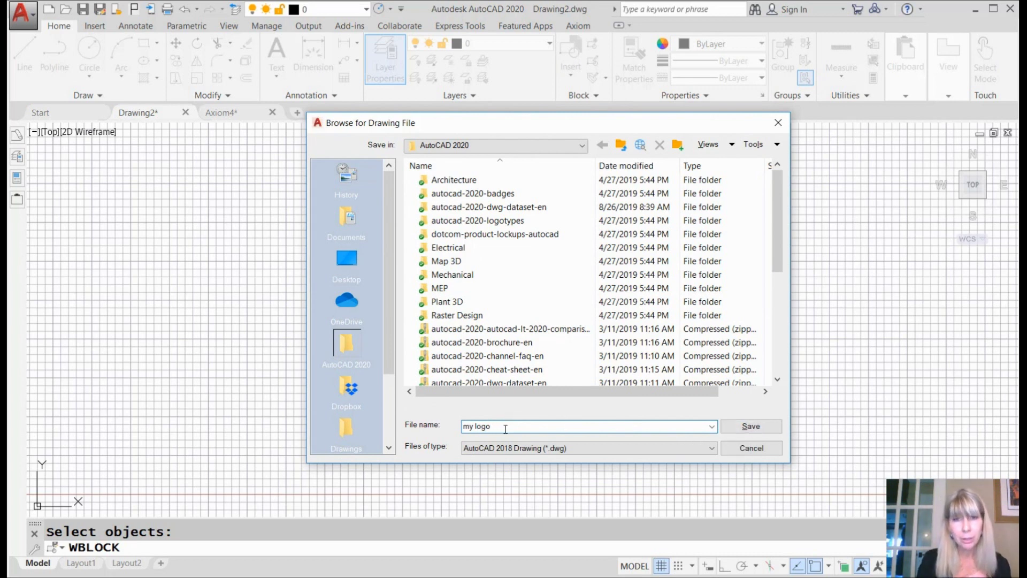
pyautogui.write('90')
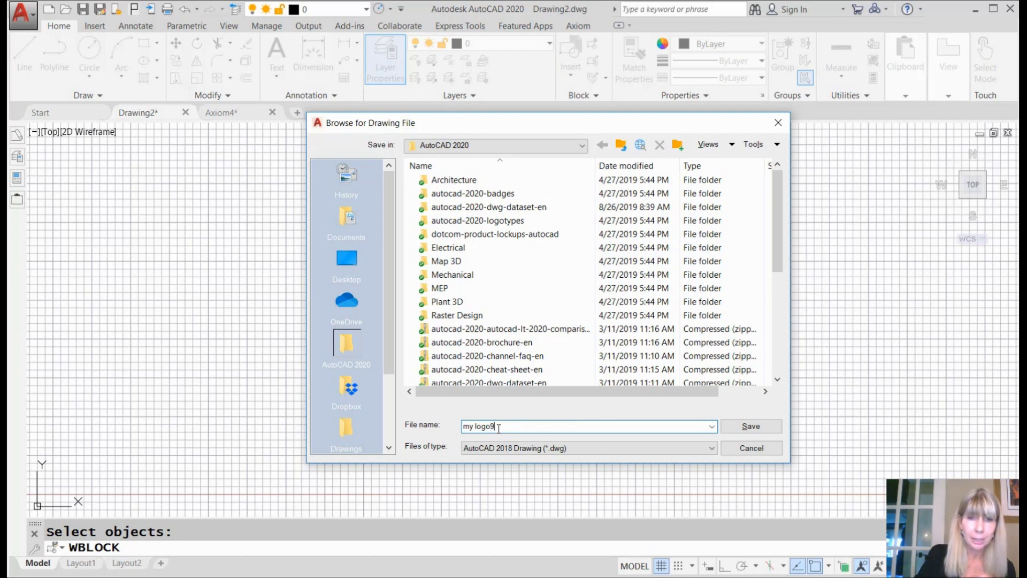
pyautogui.click(749, 426)
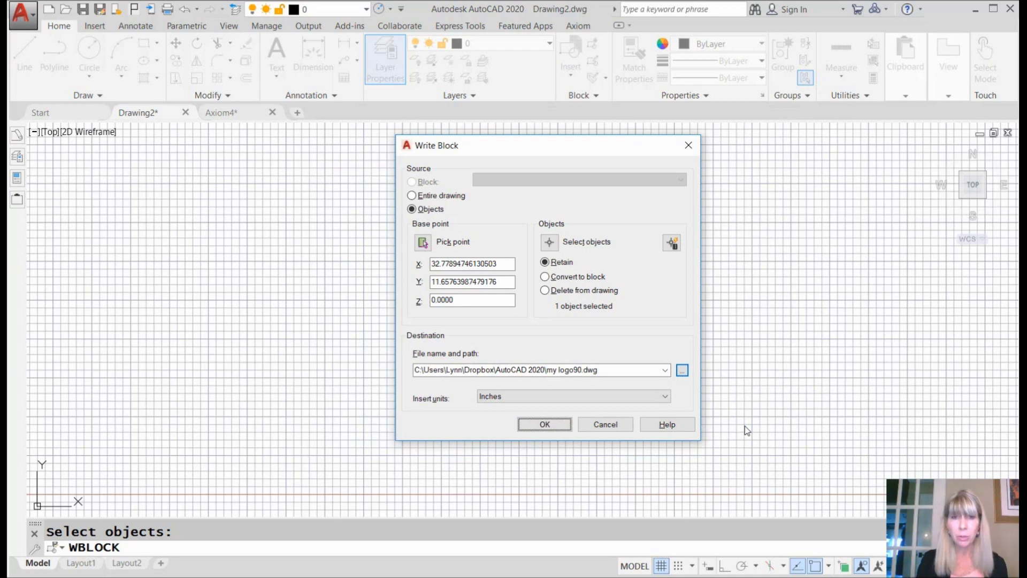
# Write out my logo90.dwg, switch to the Axiom4 layout, and start INSERT with Rotation unchecked
pyautogui.click(545, 424)
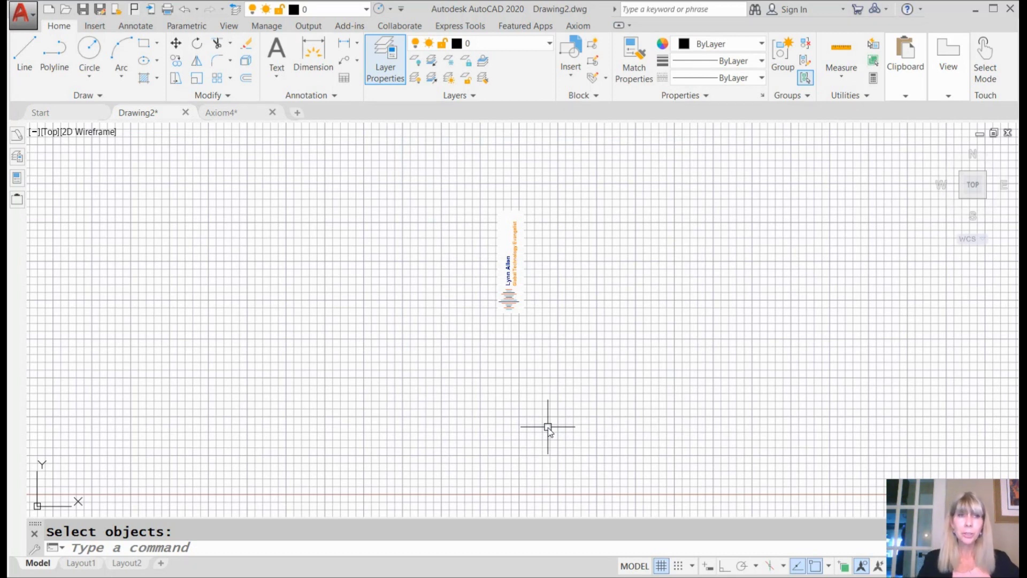
pyautogui.click(255, 119)
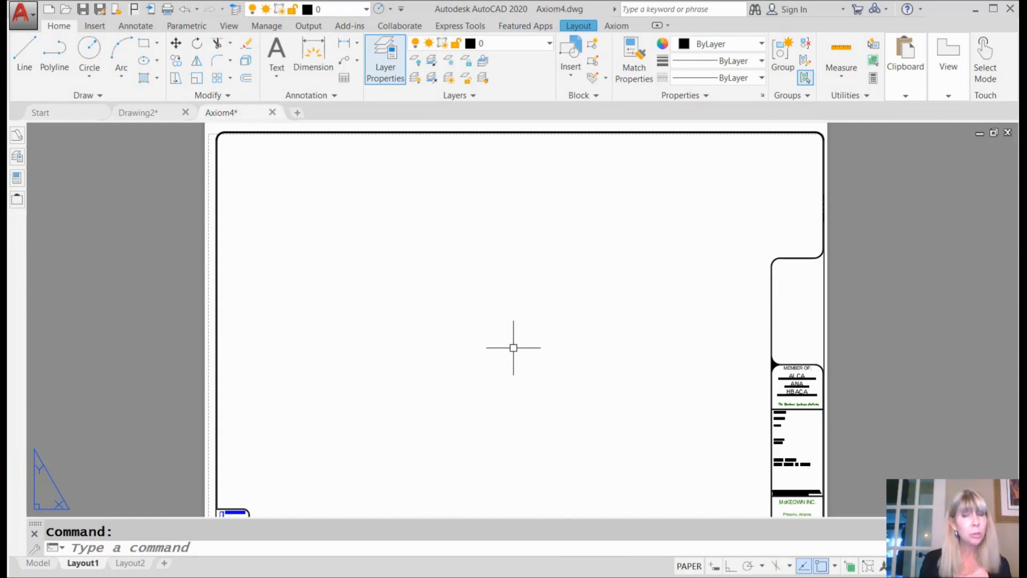
pyautogui.write('i')
pyautogui.press('Return')
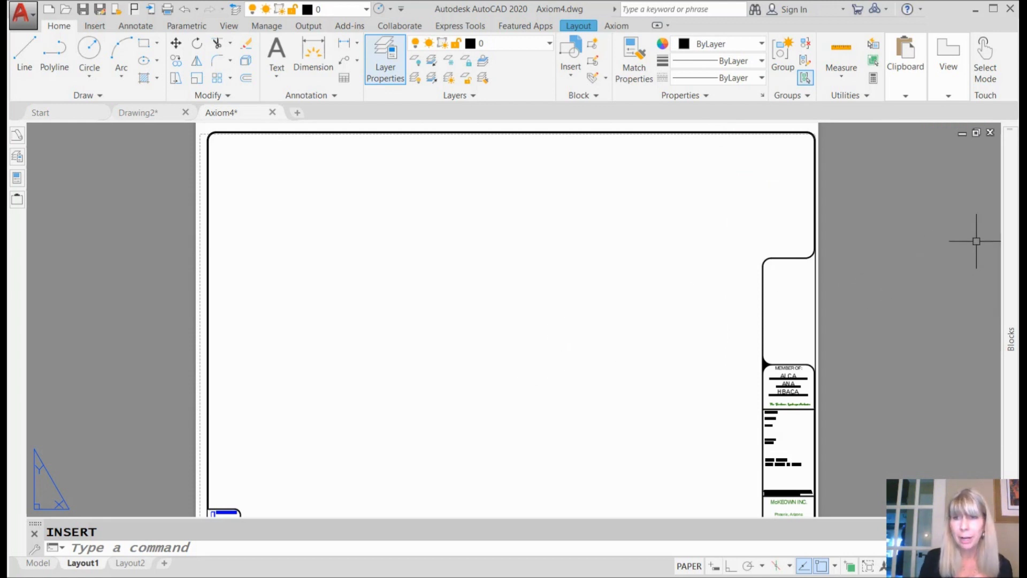
pyautogui.moveTo(1015, 224)
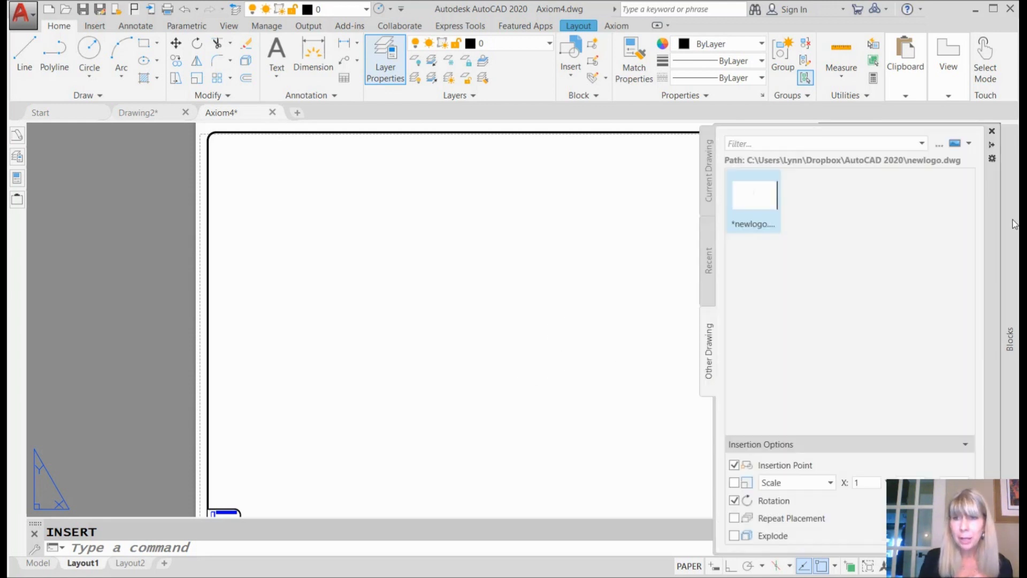
pyautogui.click(735, 501)
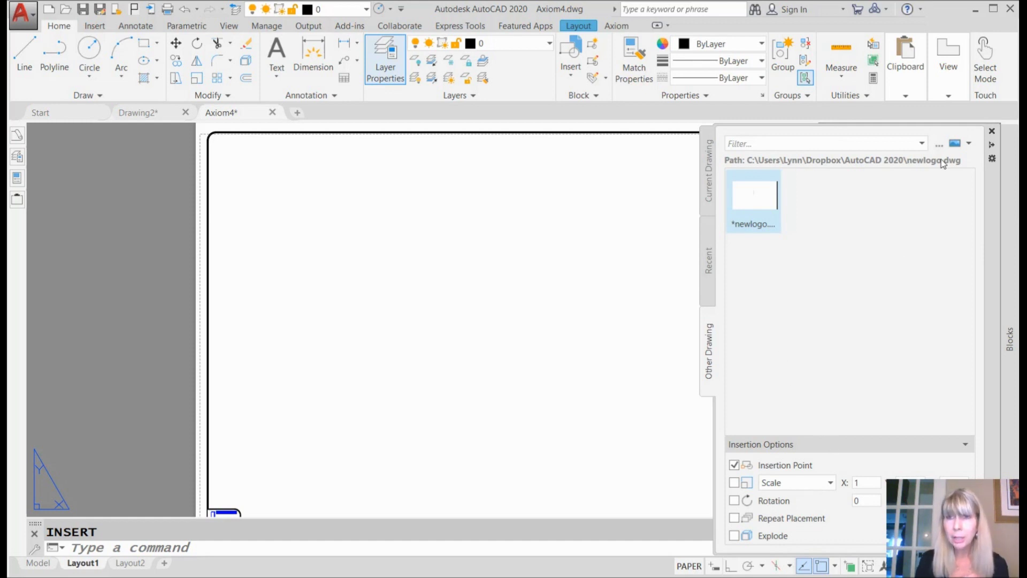
# Load my logo90.dwg and place it at the title block's top right with Osnap off
pyautogui.click(939, 145)
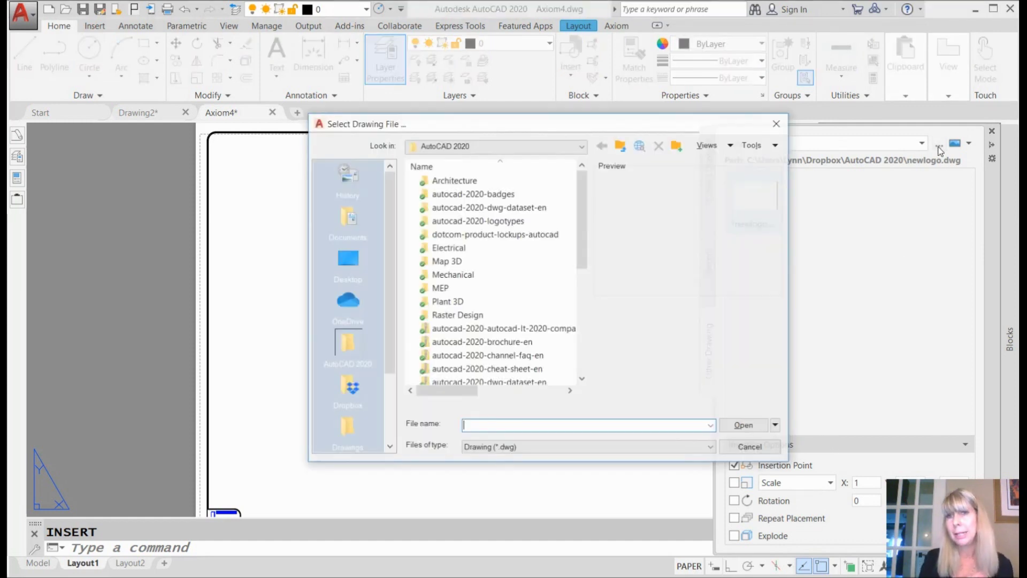
pyautogui.moveTo(582, 225); pyautogui.dragTo(588, 328)
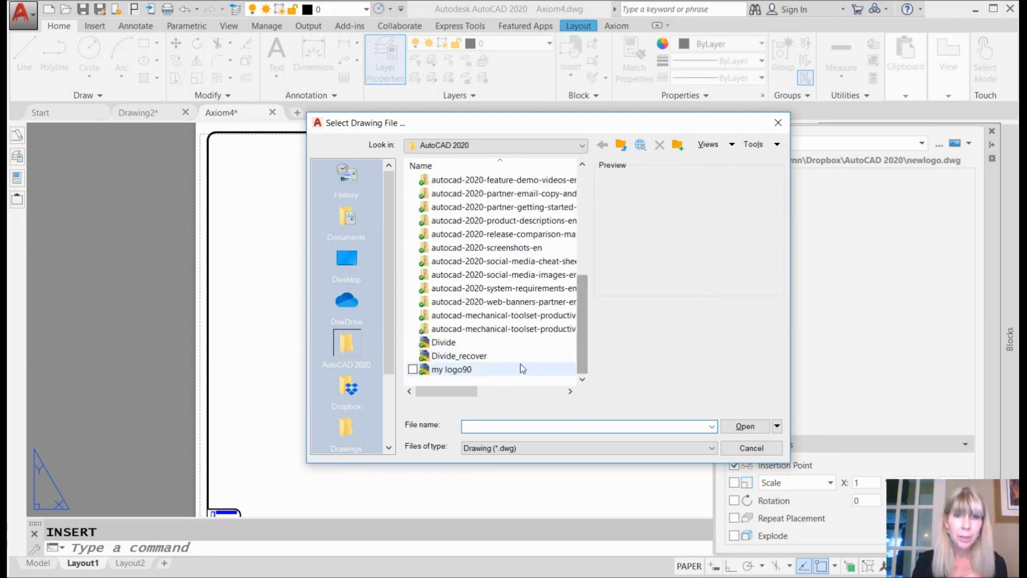
pyautogui.click(484, 368)
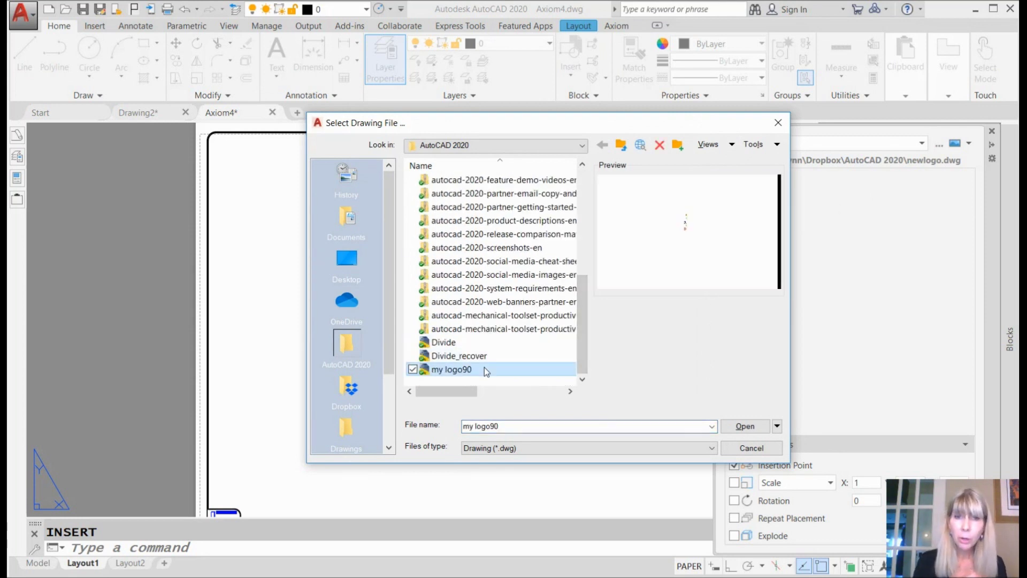
pyautogui.click(746, 431)
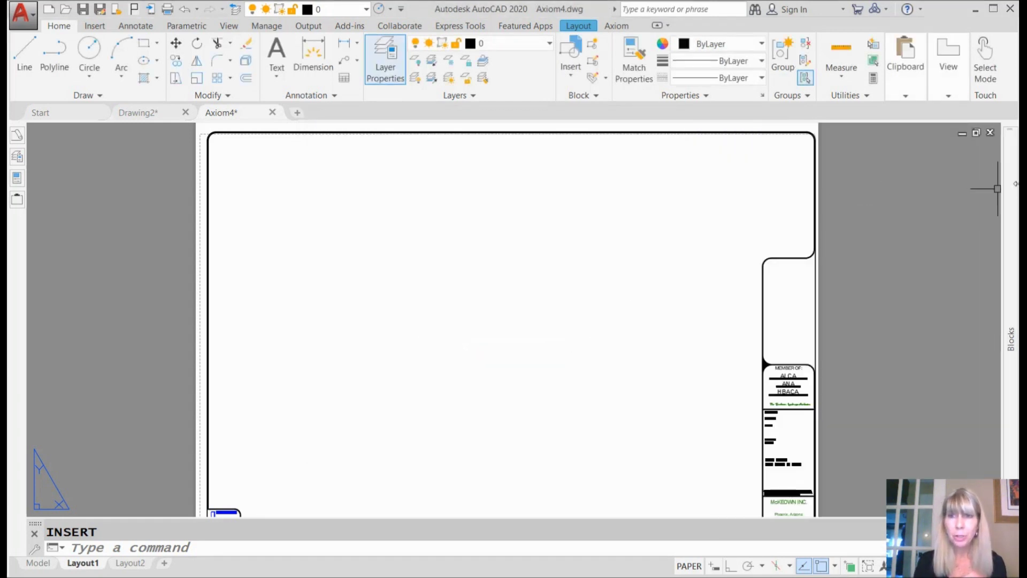
pyautogui.moveTo(1015, 183)
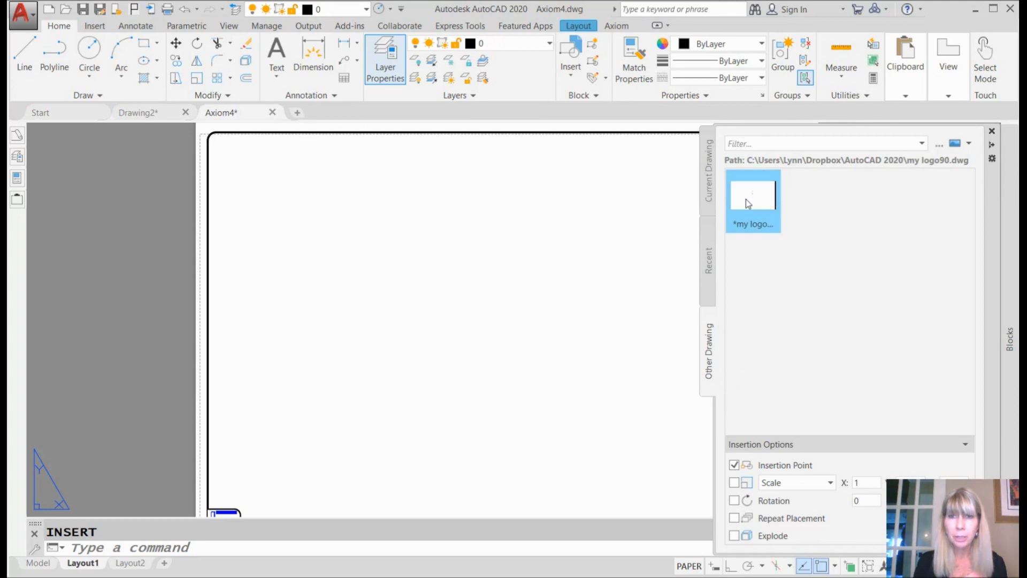
pyautogui.click(749, 203)
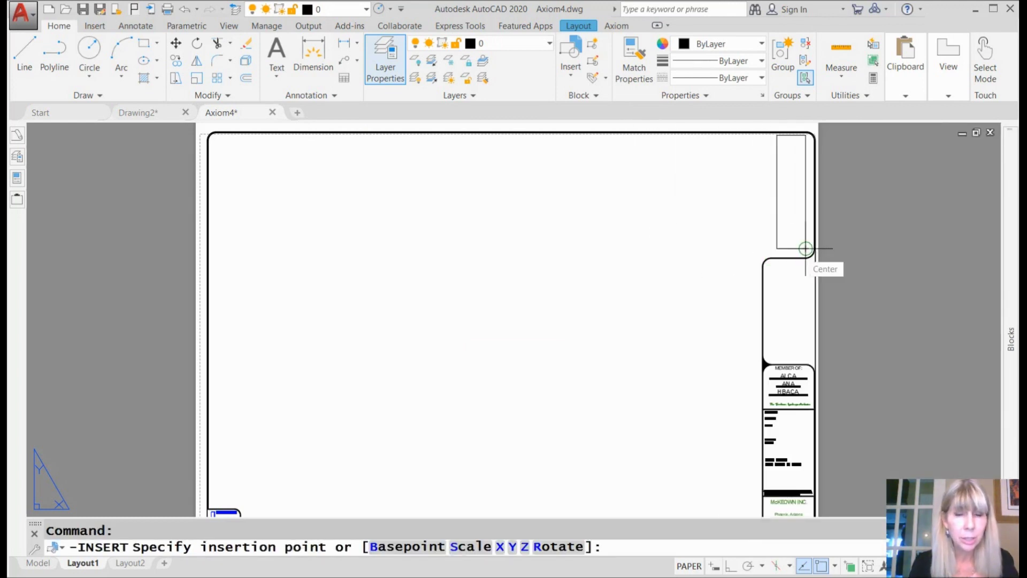
pyautogui.press('F3')
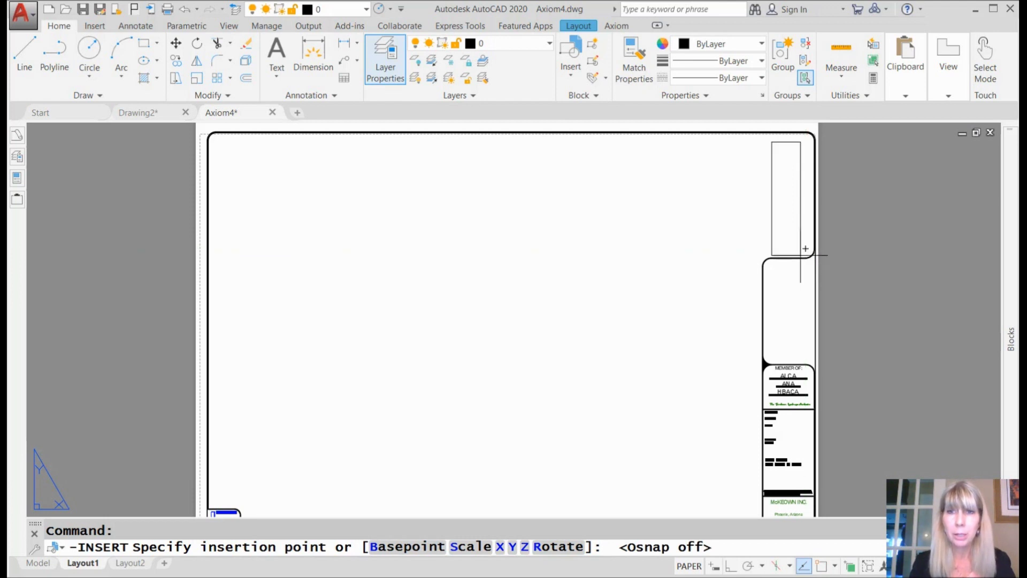
pyautogui.click(806, 250)
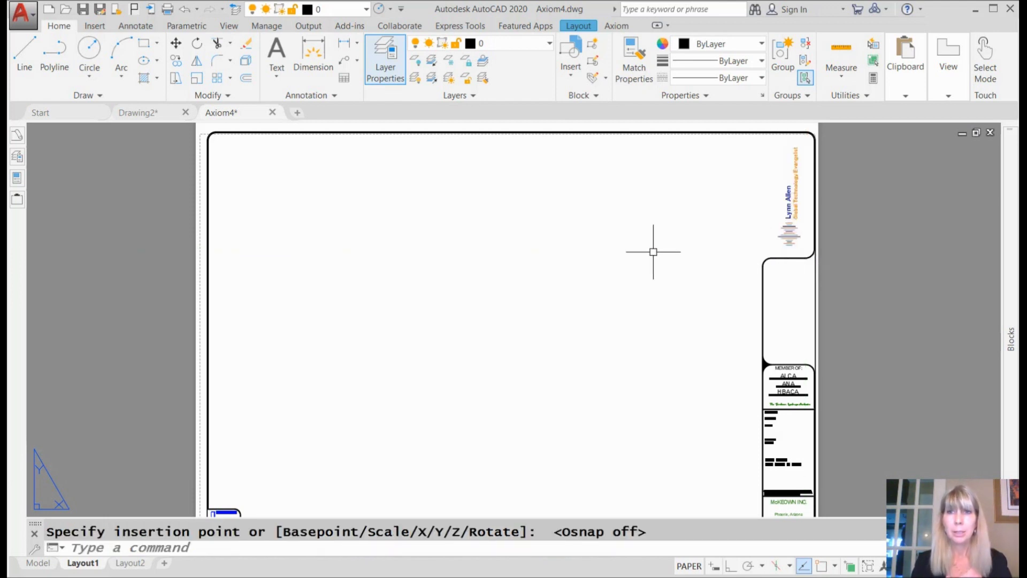